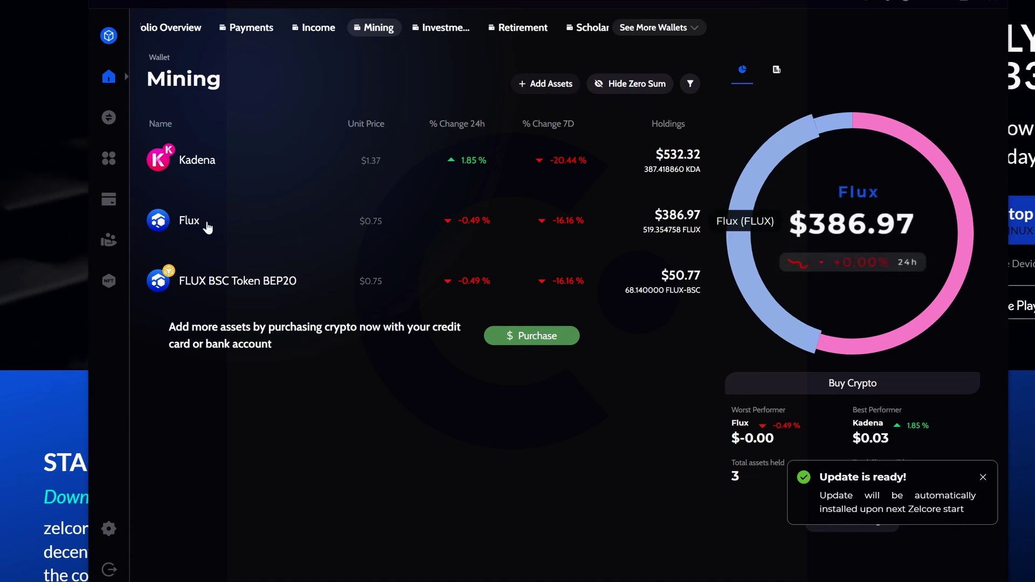
Switch Zelcore from the Mining wallet to the Income wallet to see its Flux and BNB holdings
click(310, 28)
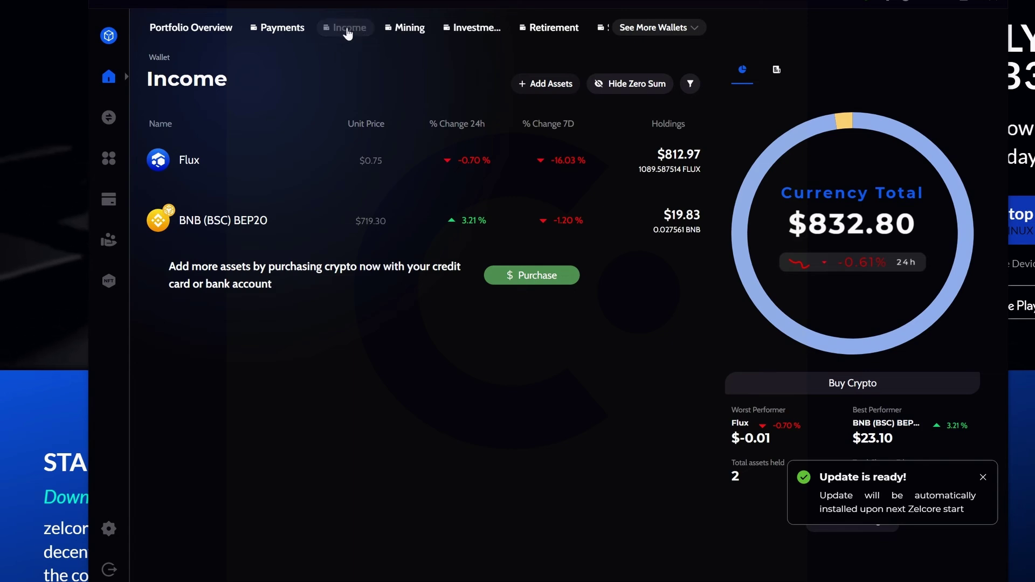
View the Flux receive address of the Income wallet, then close it
click(334, 161)
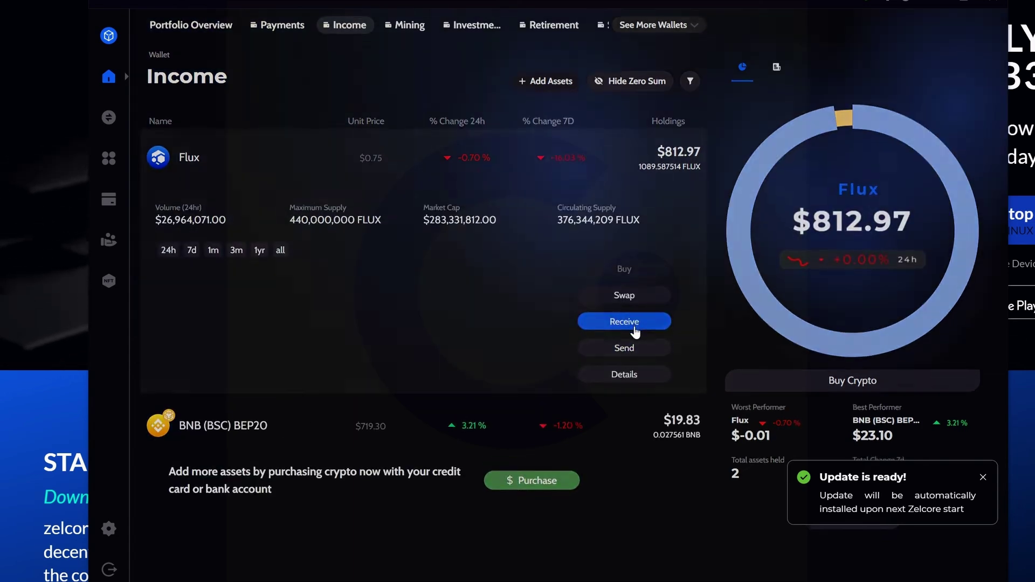
click(628, 323)
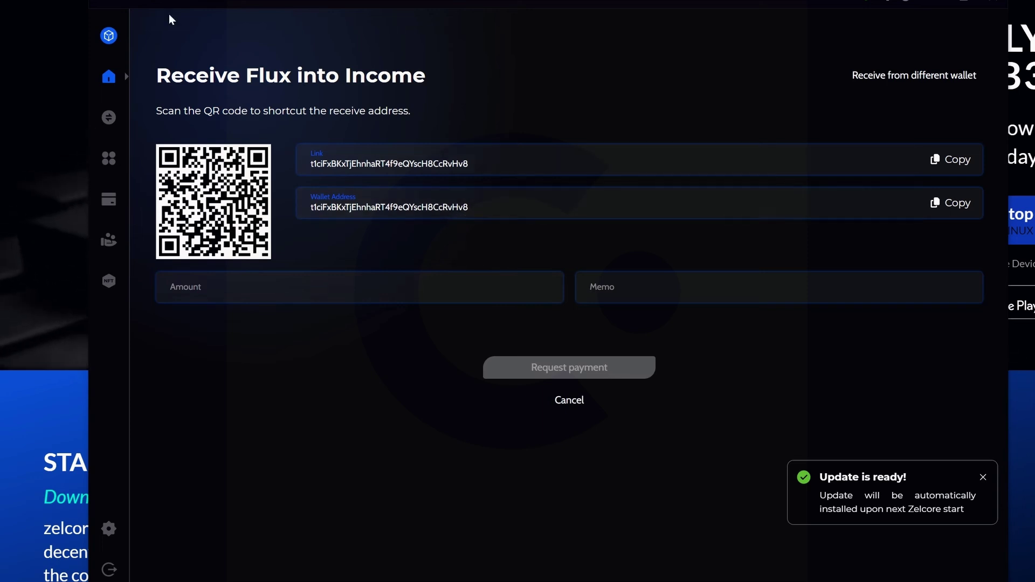
click(155, 6)
click(162, 51)
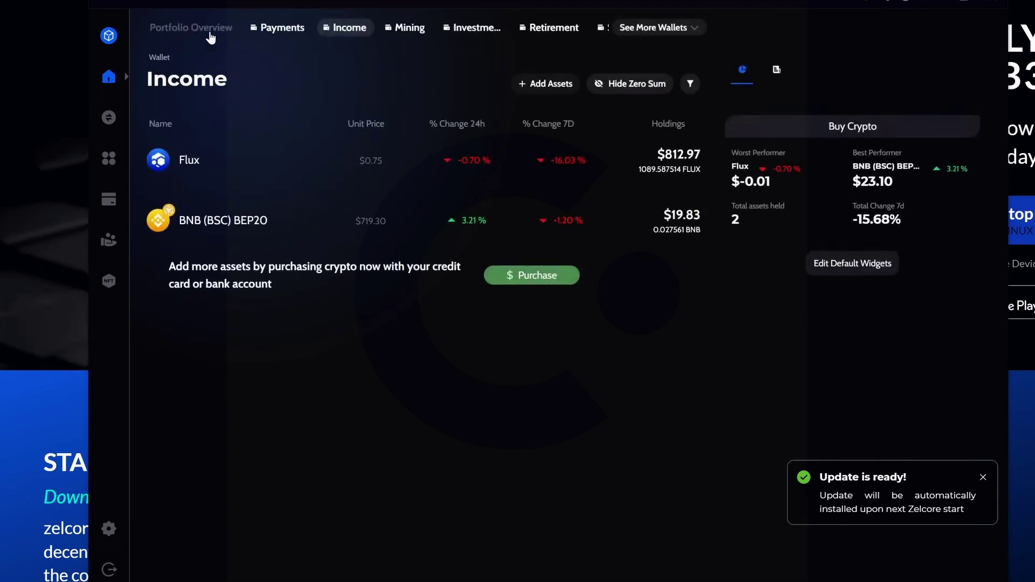
View the Flux receive address of the Mining wallet, then close it
click(410, 29)
click(175, 220)
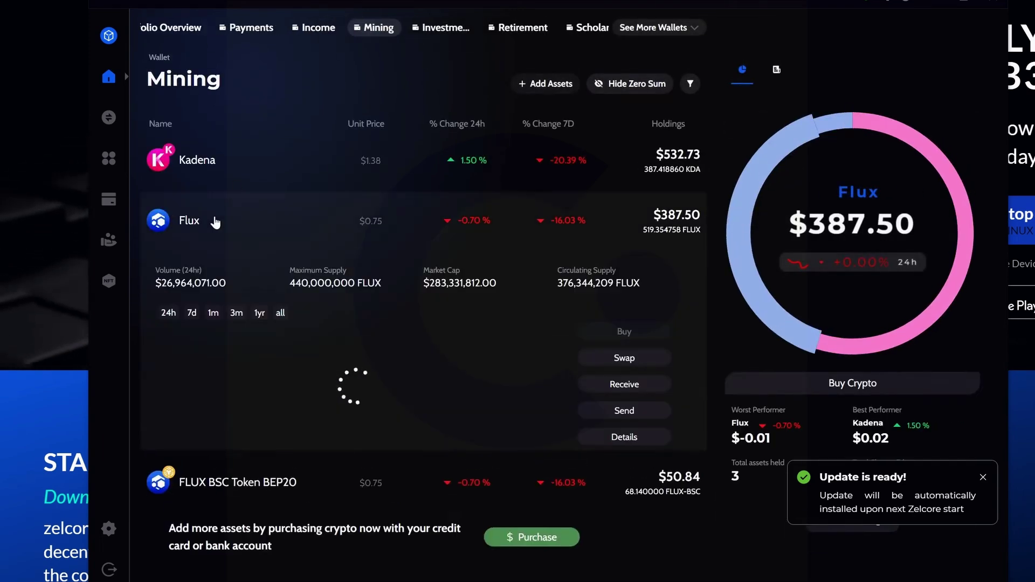
click(624, 385)
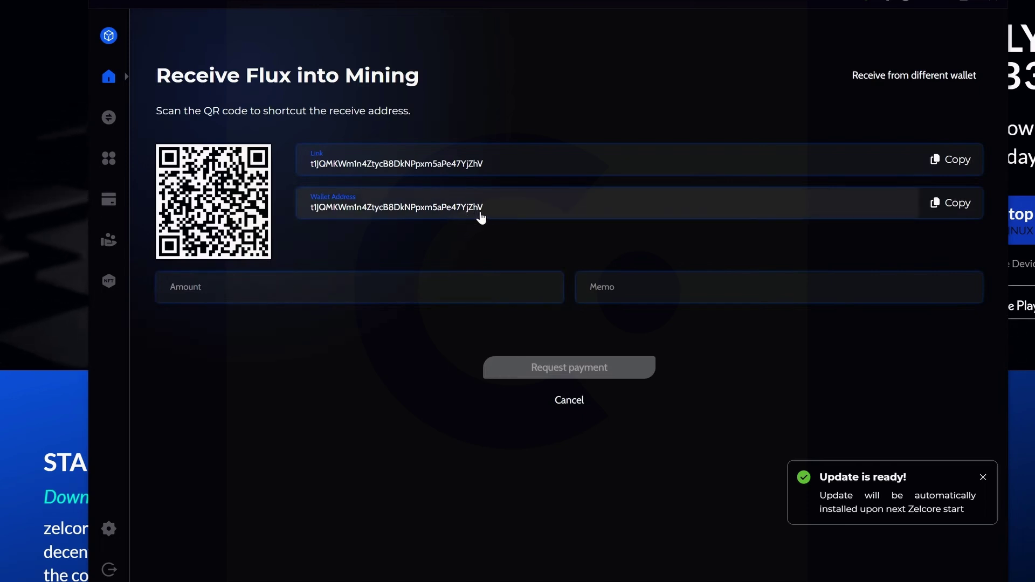
click(152, 4)
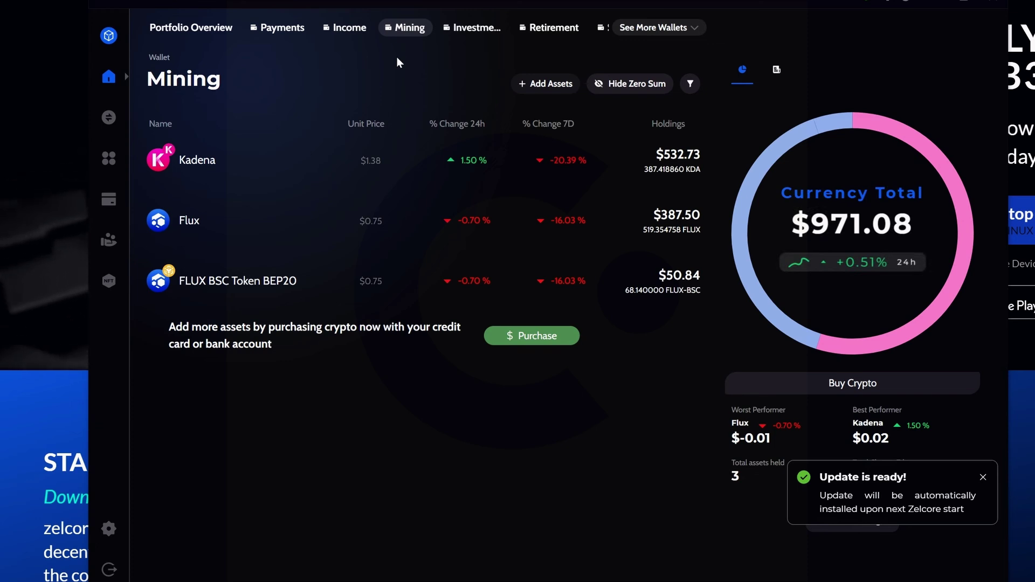
Check the Income wallet's asset options, then return to the Mining wallet
click(347, 28)
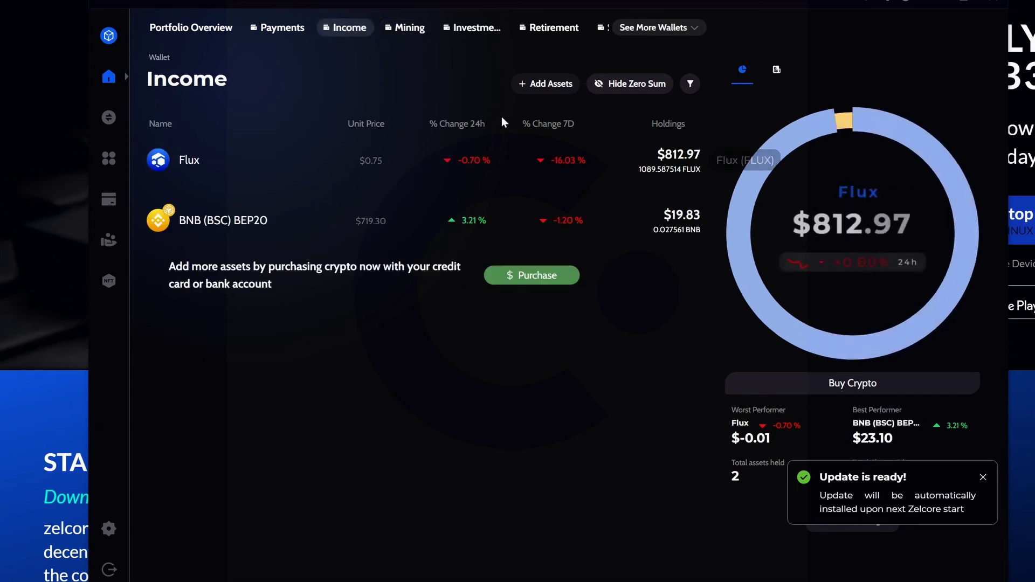
click(544, 83)
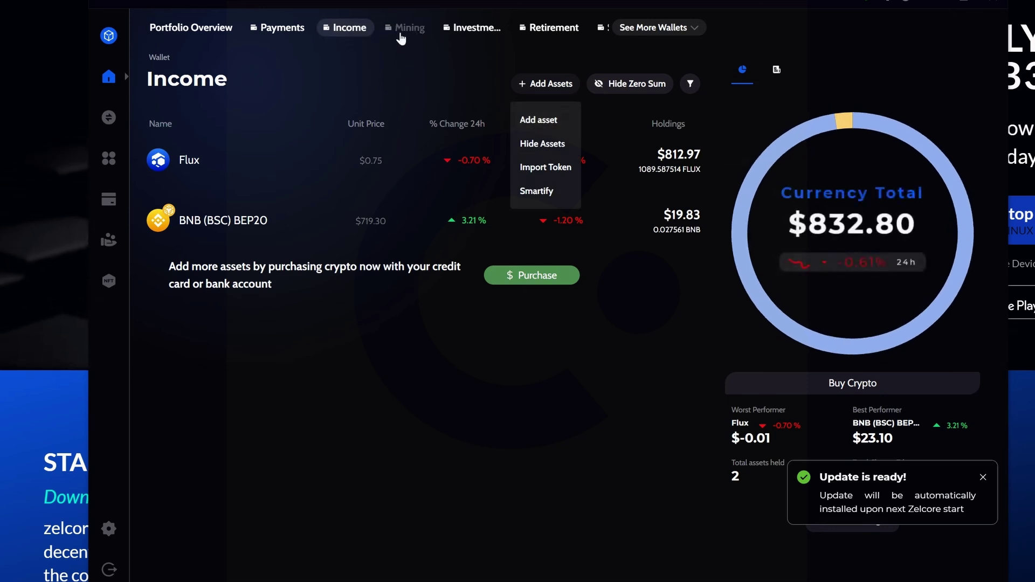
click(406, 27)
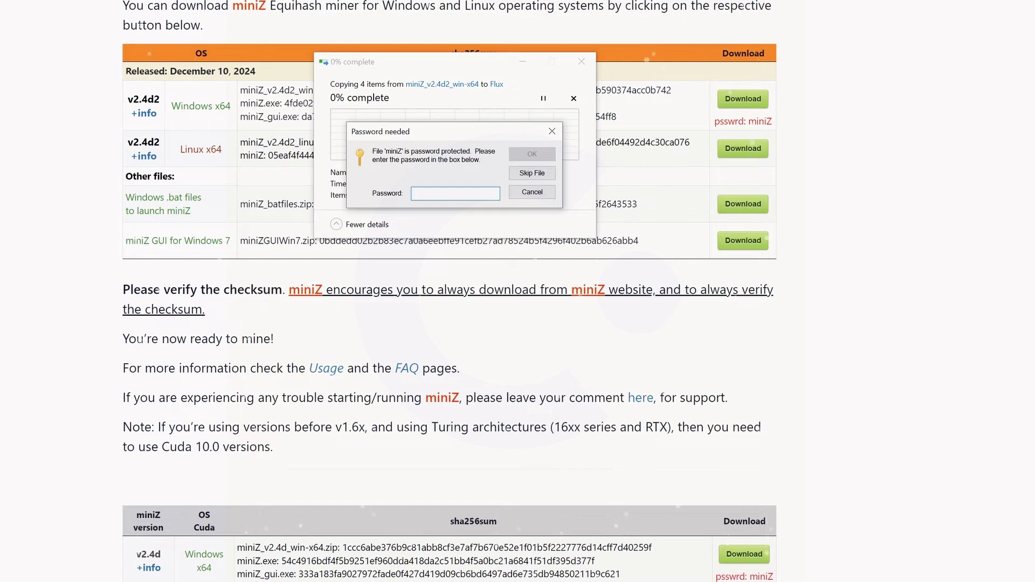
Enter the archive password to extract miniZ v2.4d2 into the Flux folder
text(min)
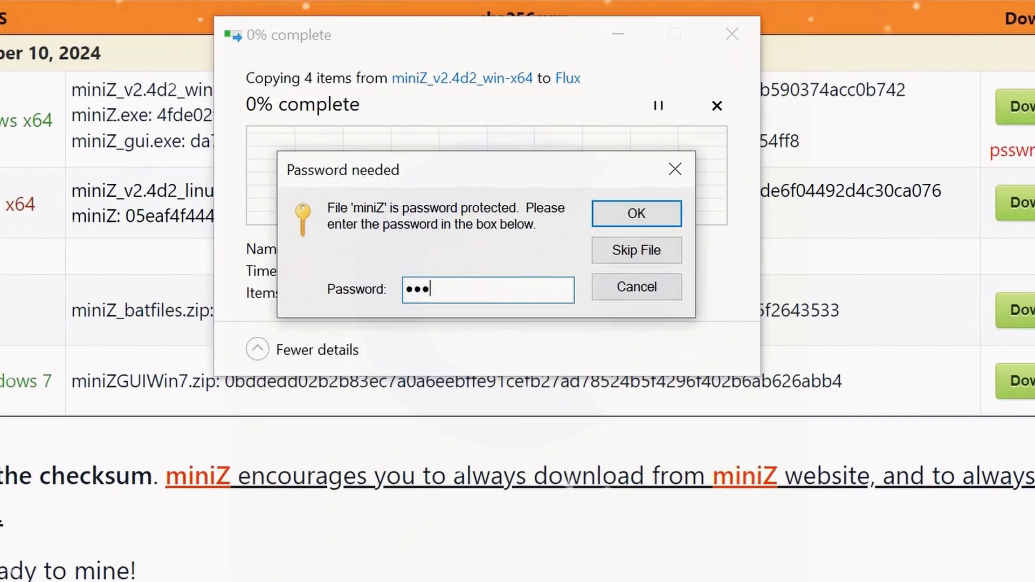
text(iZ)
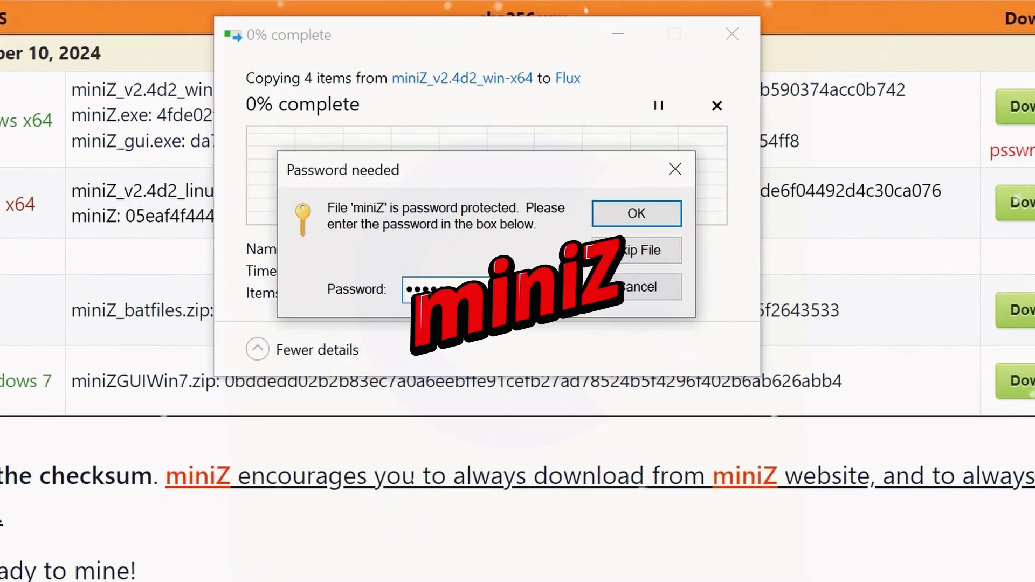
click(631, 216)
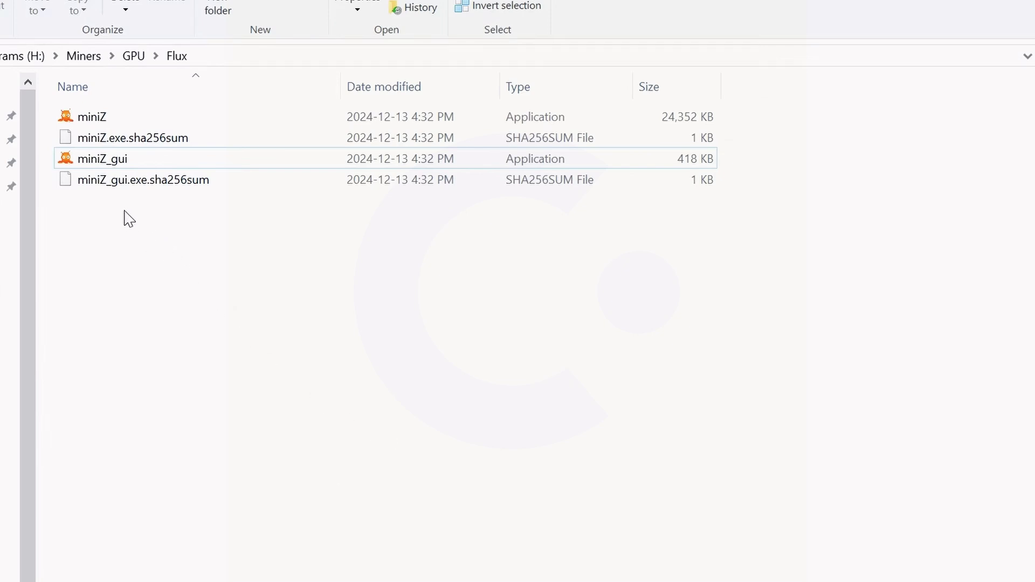
Launch miniZ_gui, centre its window, name the batch Flux, and clear the server and port
double_click(99, 160)
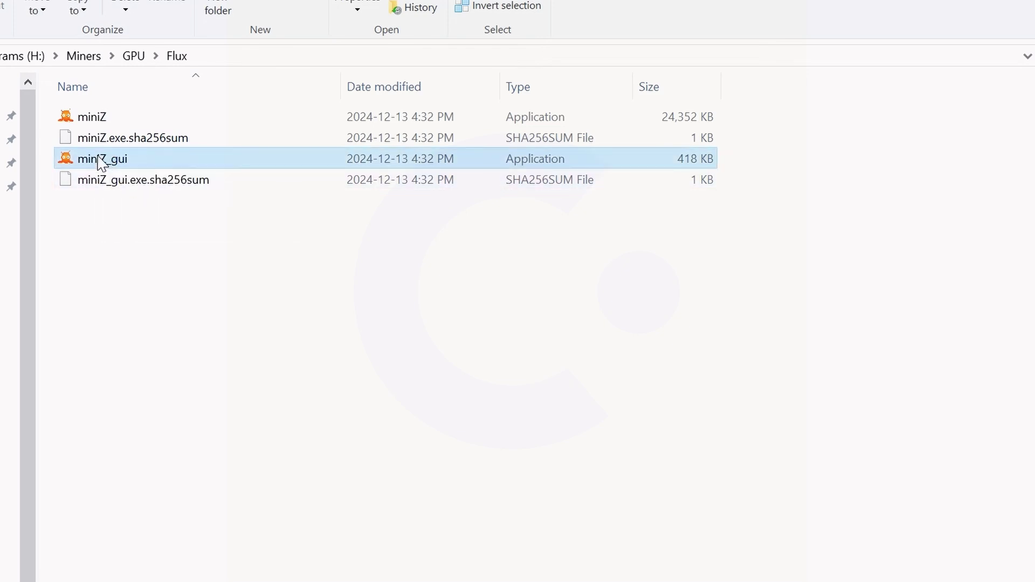
drag(0, 10, 451, 139)
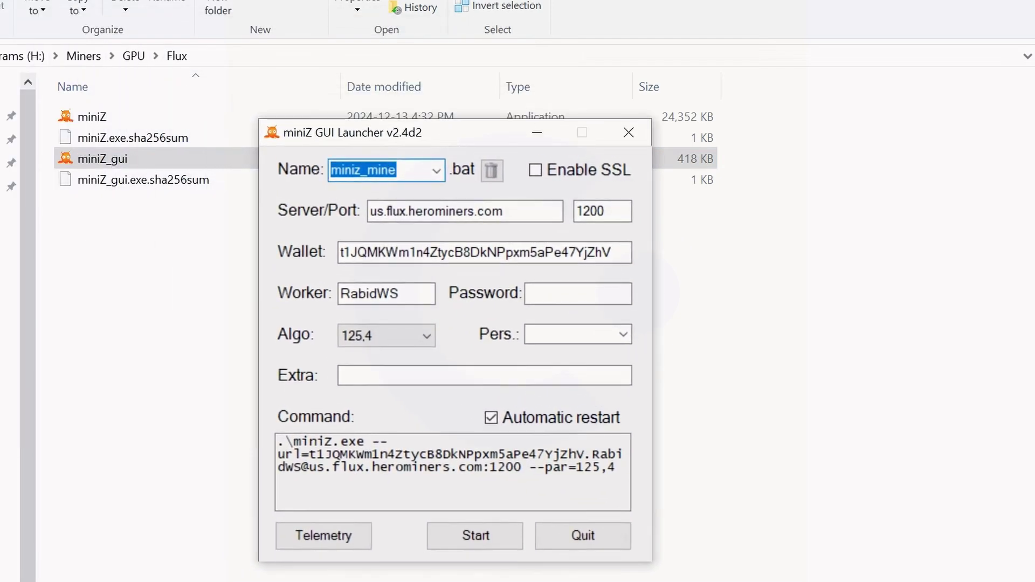
key(BackSpace)
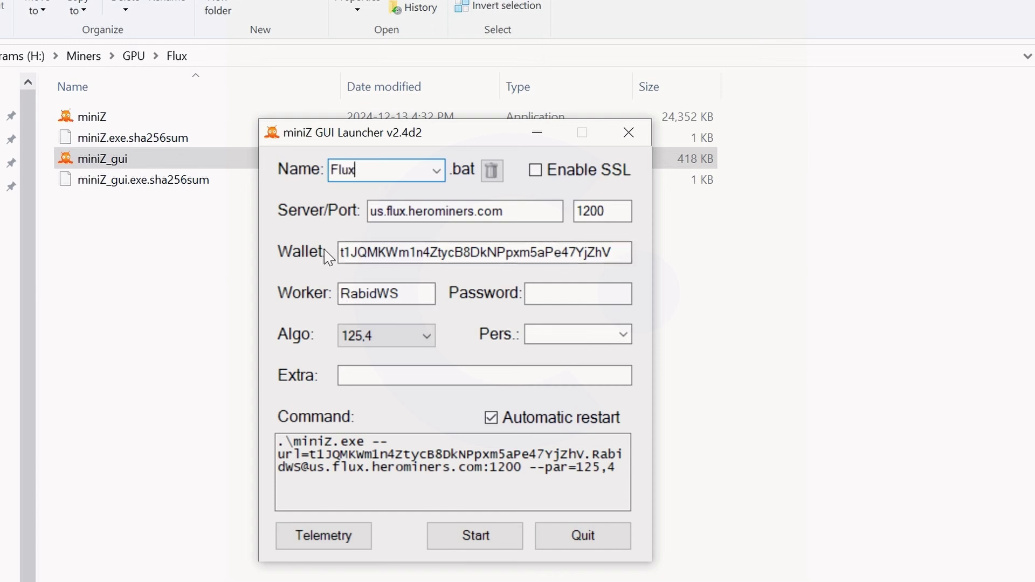
key(Tab)
key(BackSpace)
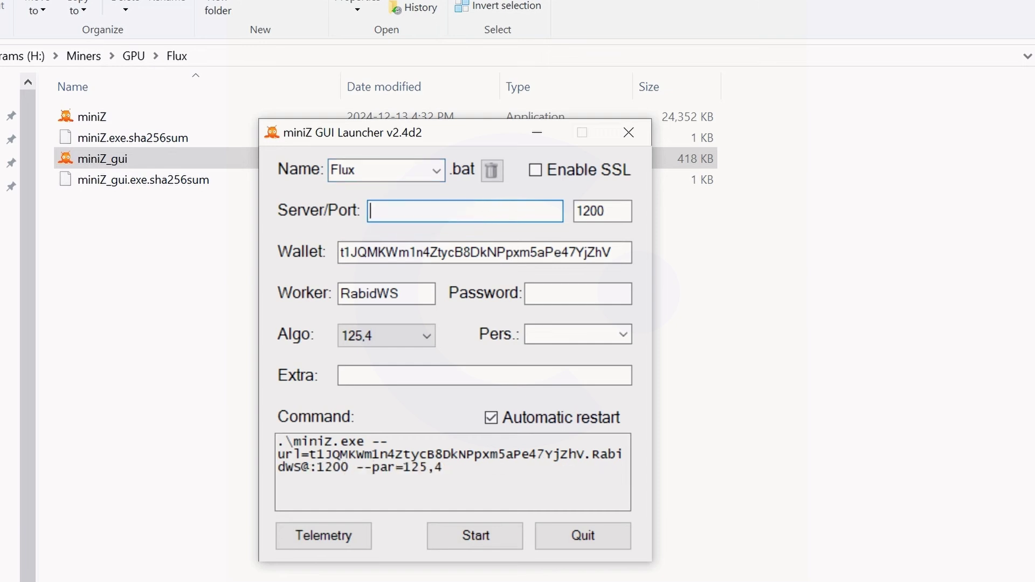
key(Tab)
key(BackSpace)
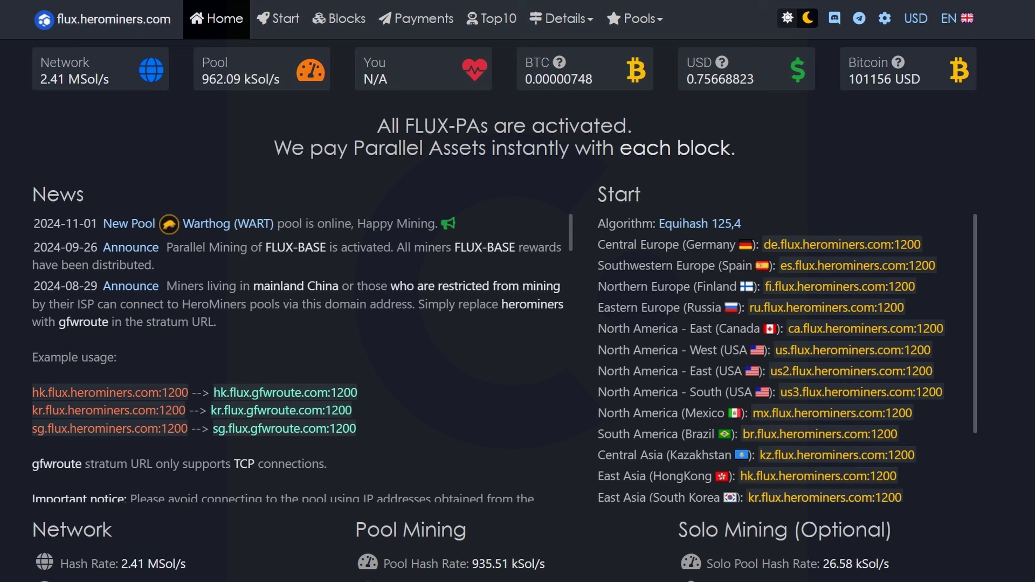
Copy the us.flux.herominers.com pool address from the HeroMiners Flux page
drag(773, 347, 900, 351)
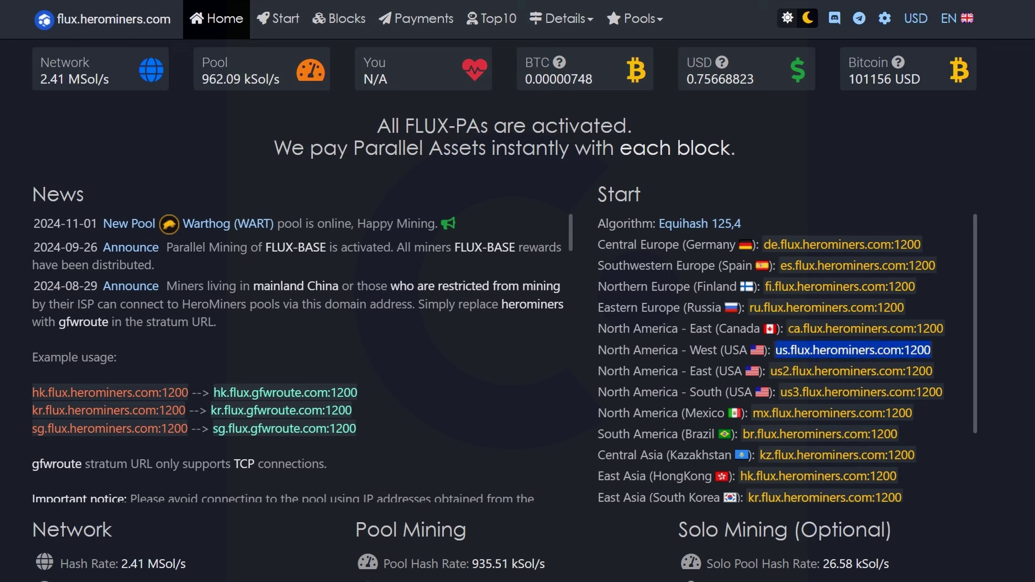
right_click(868, 347)
click(898, 368)
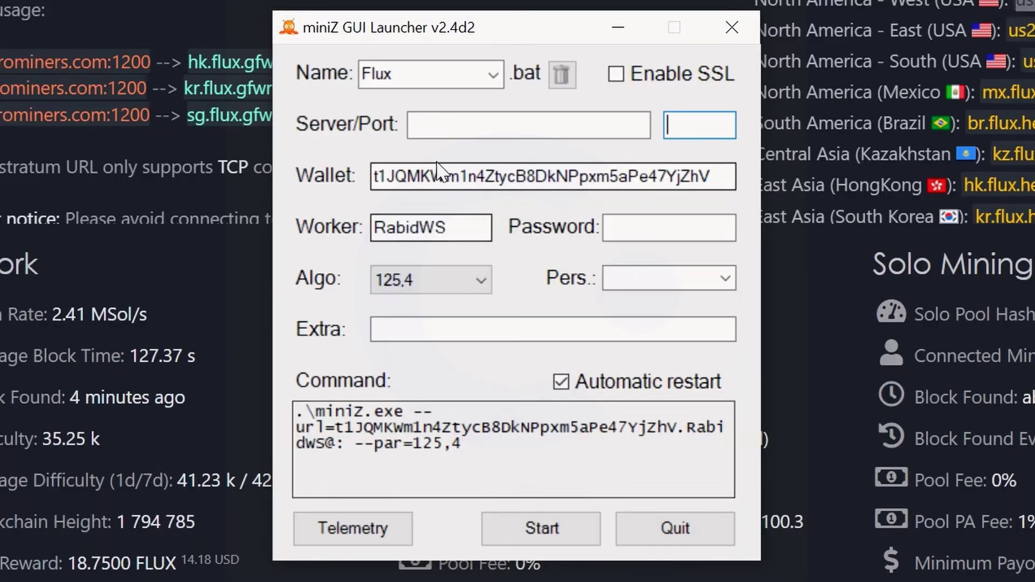
Set the launcher server to us.flux.herominers.com and the port to 1200
click(529, 125)
key(ctrl+v)
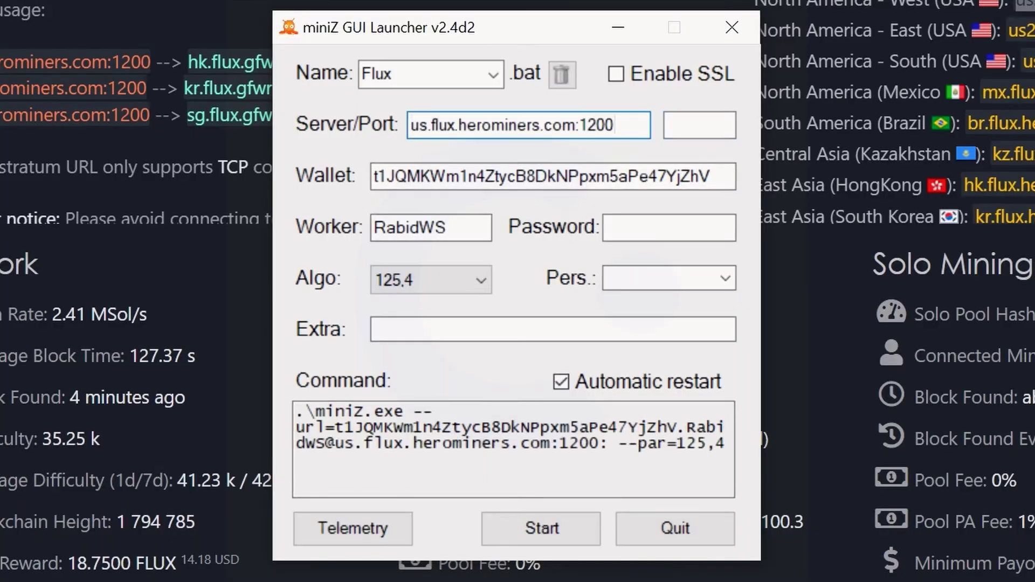
key(BackSpace)
key(BackSpace)
key(BackSpace)
key(BackSpace)
key(BackSpace)
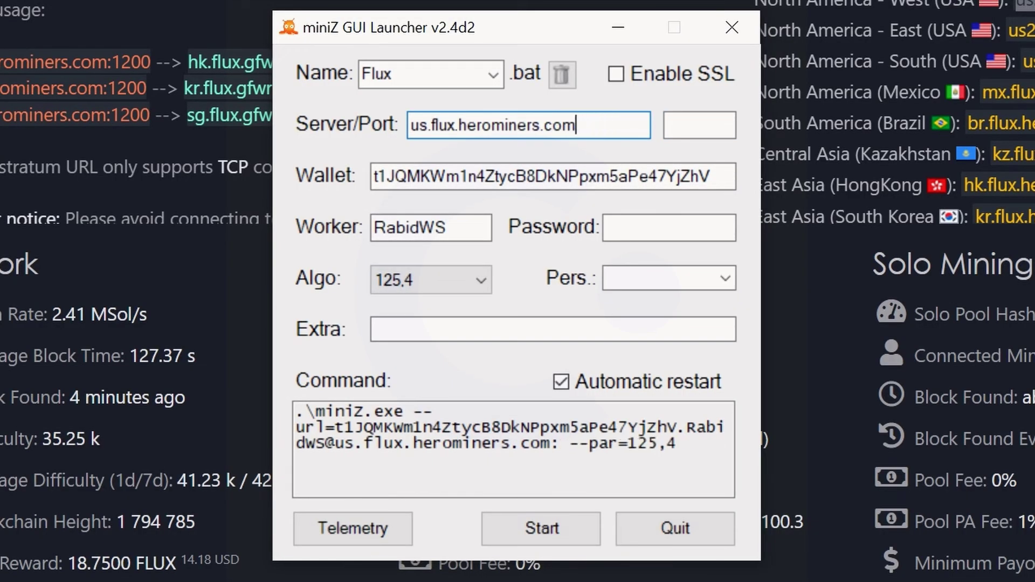
click(667, 124)
text(12)
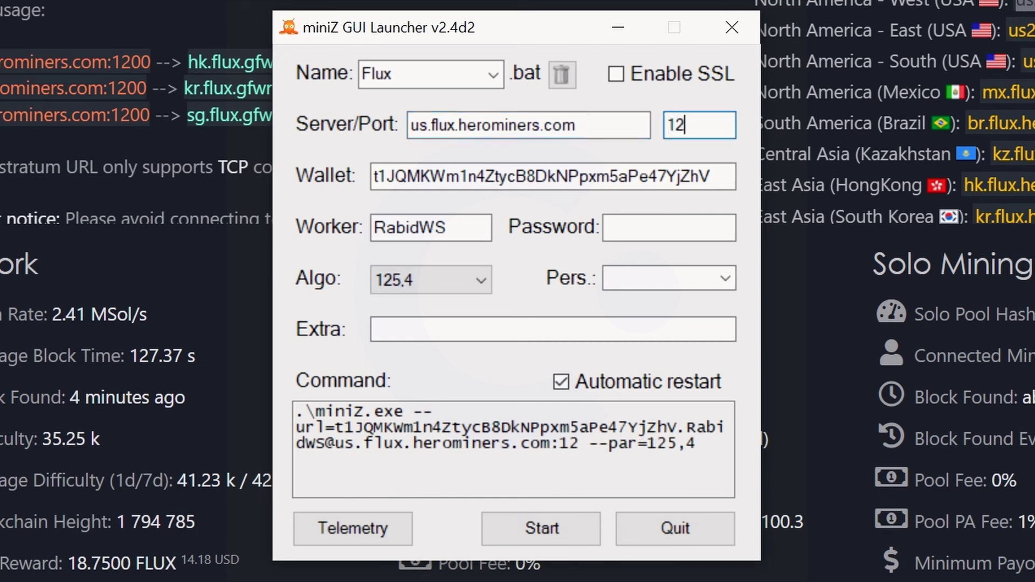
text(00)
Clear the old wallet address and copy the Flux receive address from Zelcore
drag(710, 177, 373, 176)
key(BackSpace)
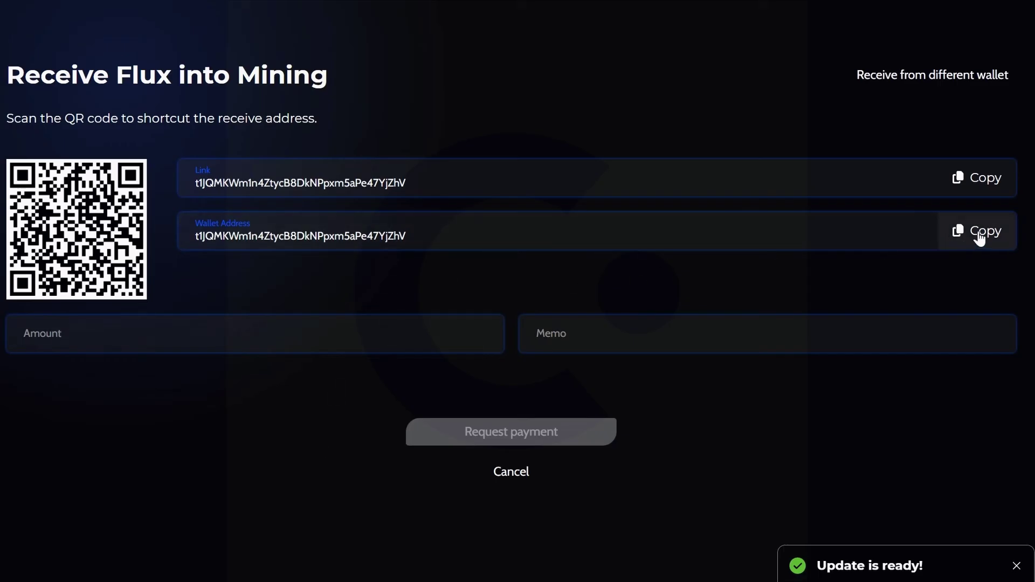
click(959, 235)
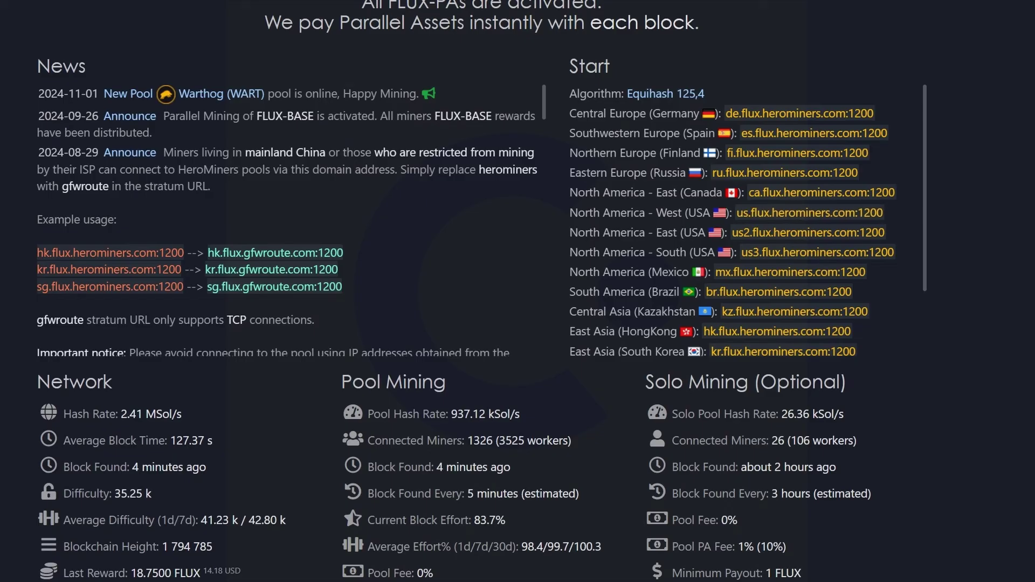
Paste the Flux address into Wallet and set the worker name to RabidWS
key(alt+Tab)
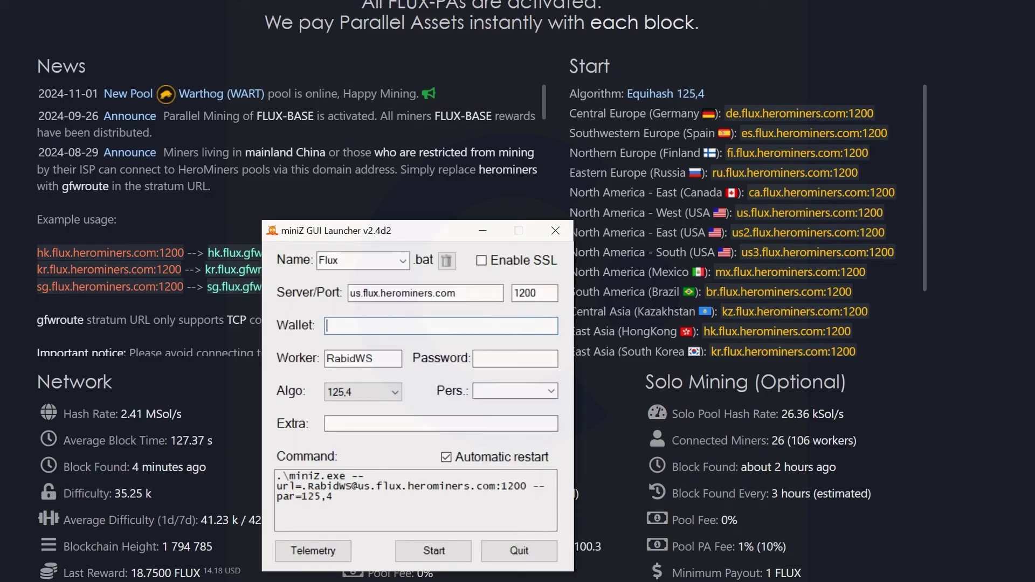
key(ctrl+v)
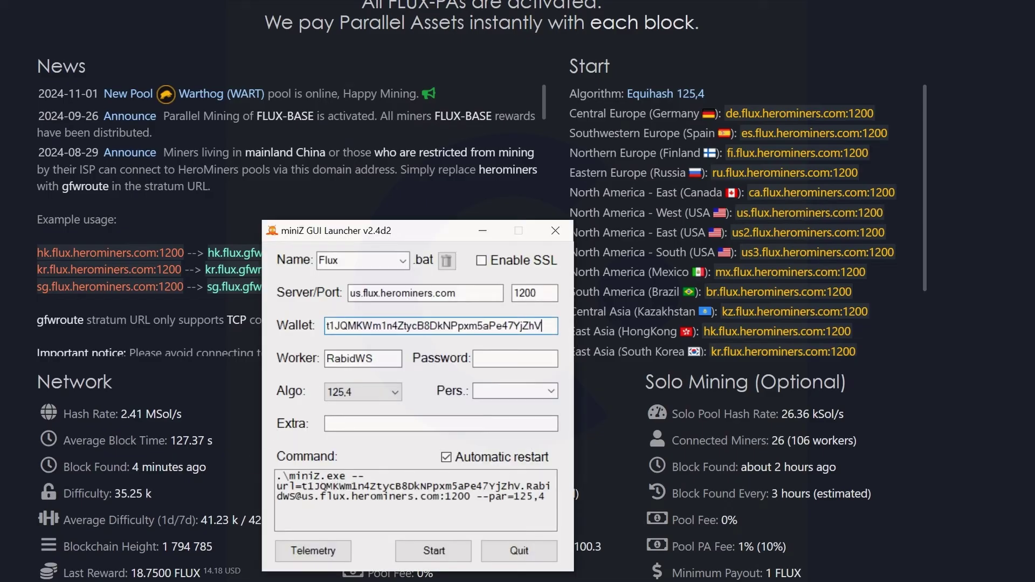
double_click(350, 359)
key(BackSpace)
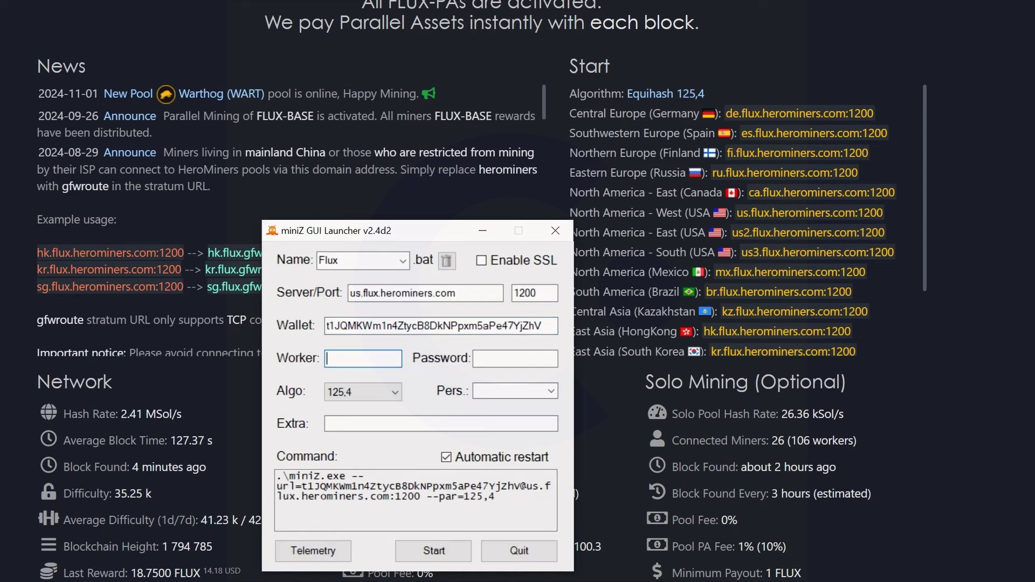
text(Rabid)
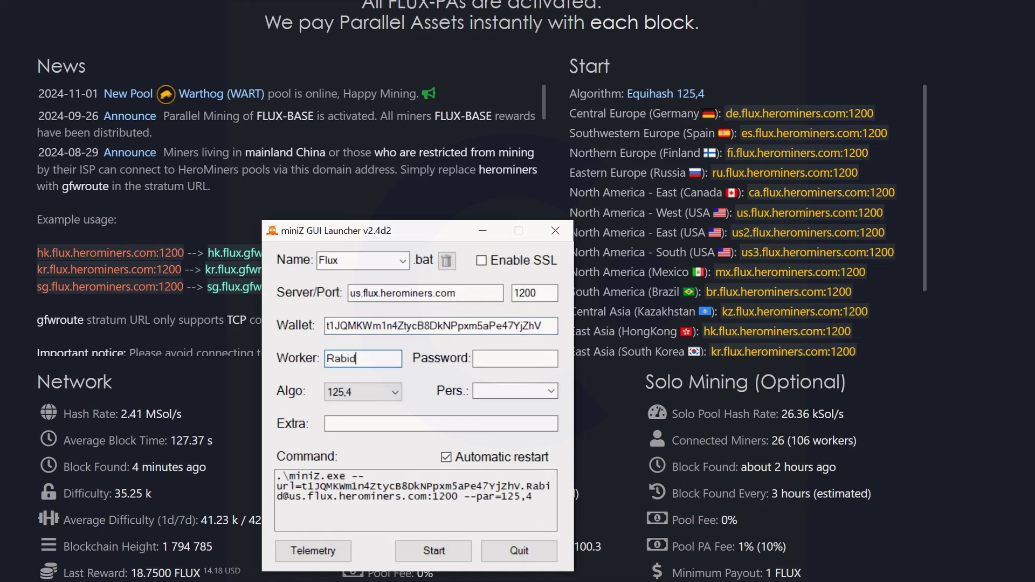
text(WS)
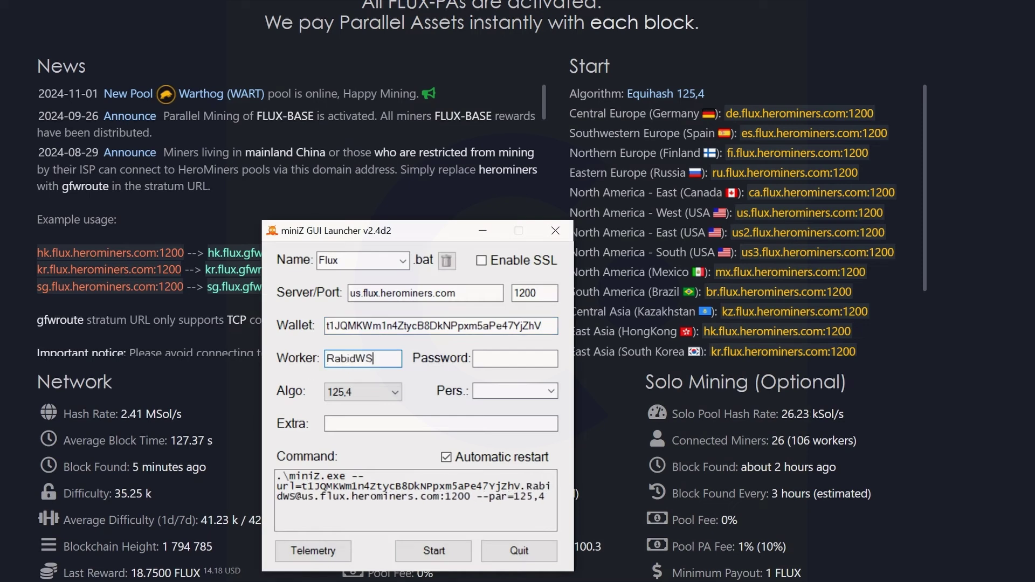
Set the algorithm to auto, removing --par=125,4 from the command
click(380, 394)
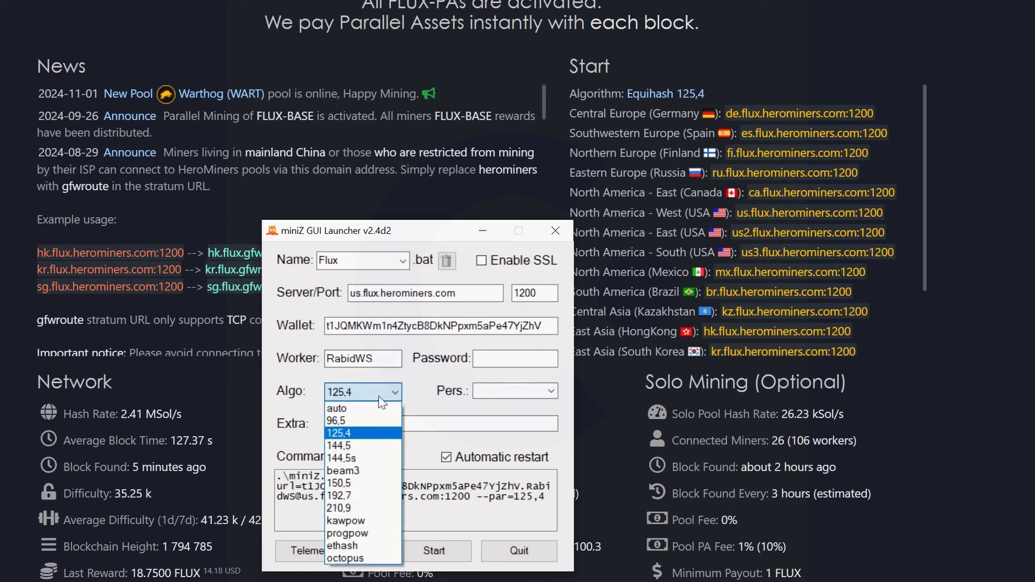
click(339, 407)
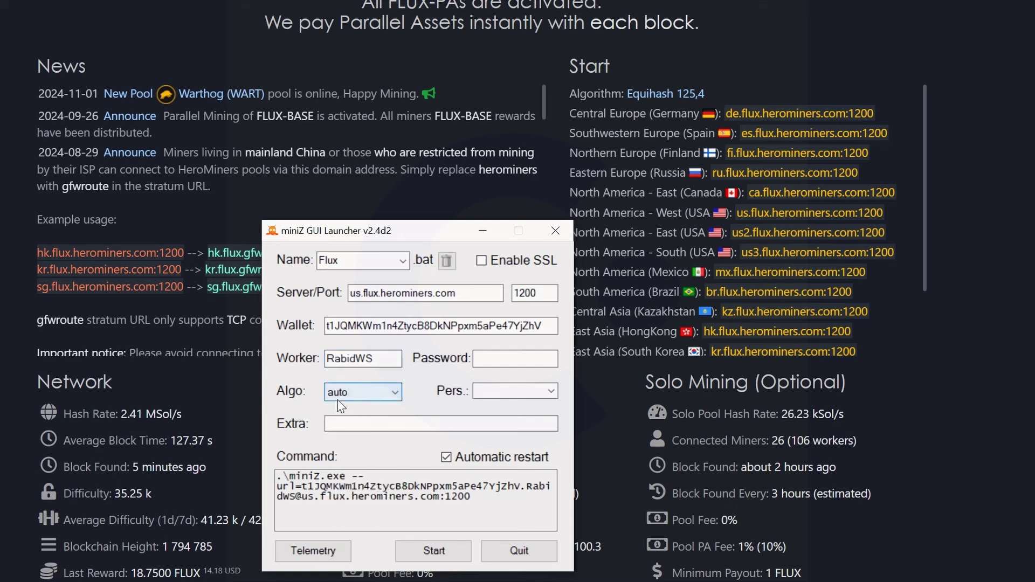
click(389, 393)
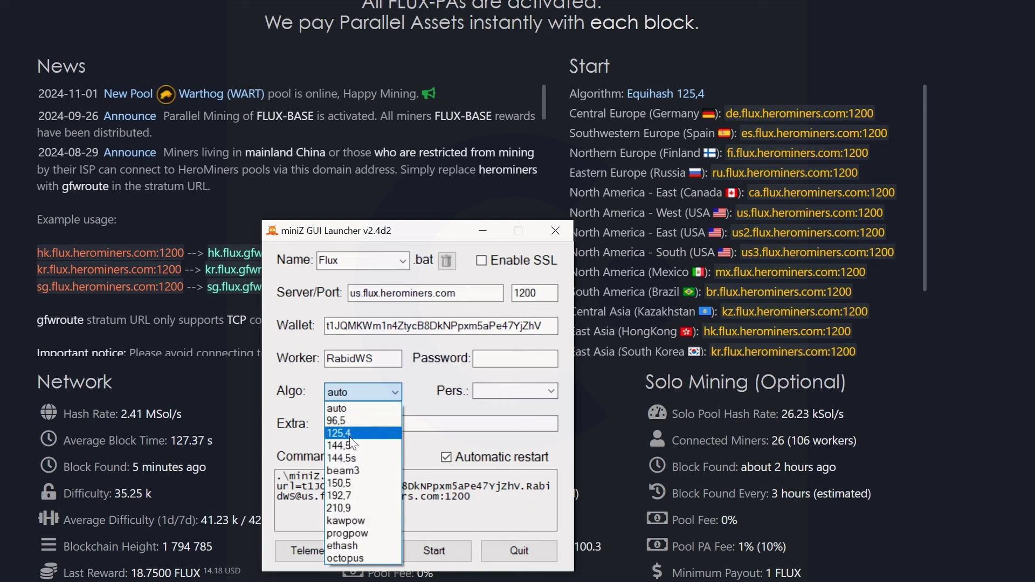
click(383, 396)
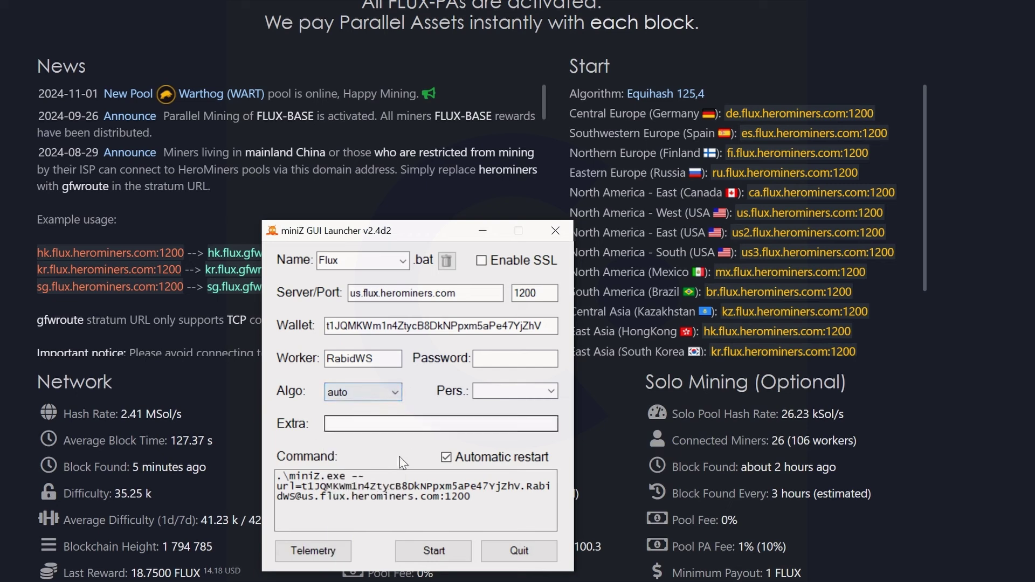
Test-run miniZ with the Flux profile and close the console after it finds one device
click(434, 552)
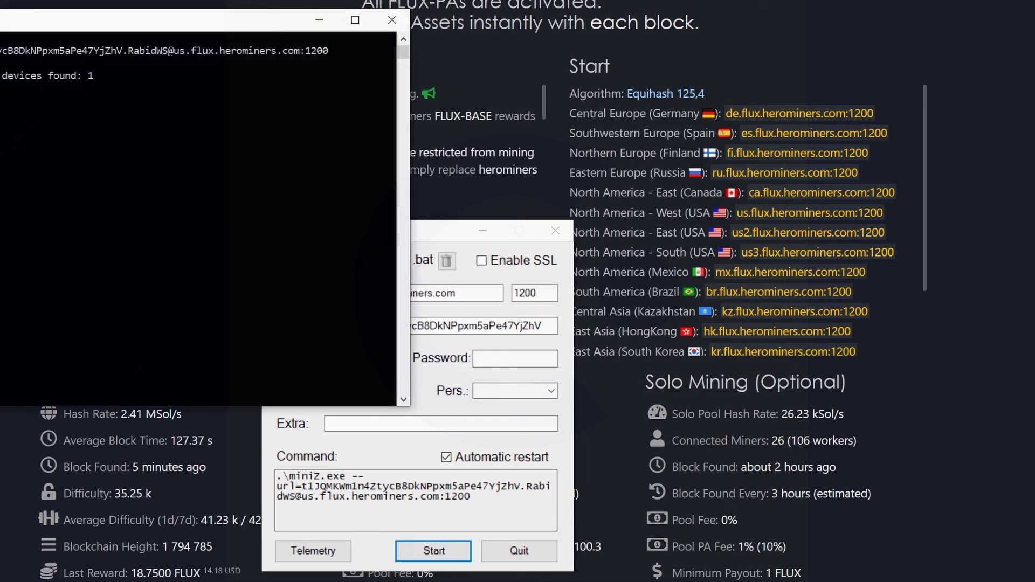
click(394, 21)
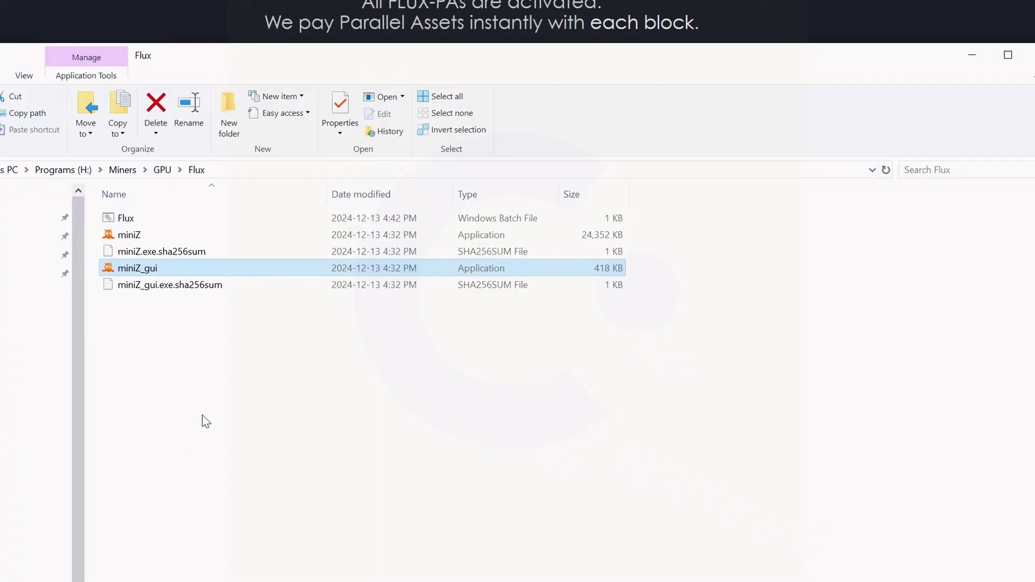
Inspect Flux.bat in Notepad, then run it to start miniZ mining
click(204, 415)
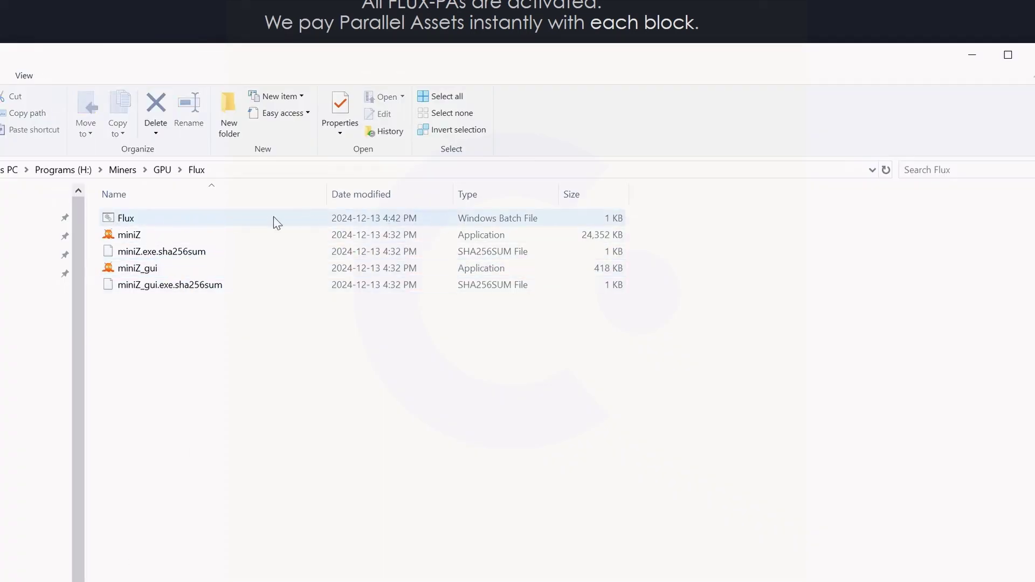
right_click(134, 218)
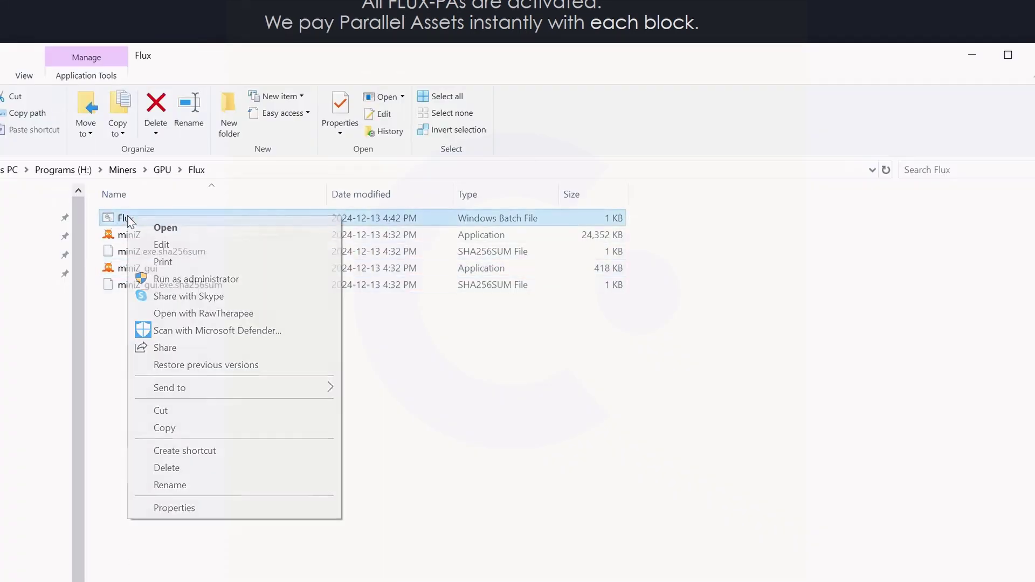
click(164, 246)
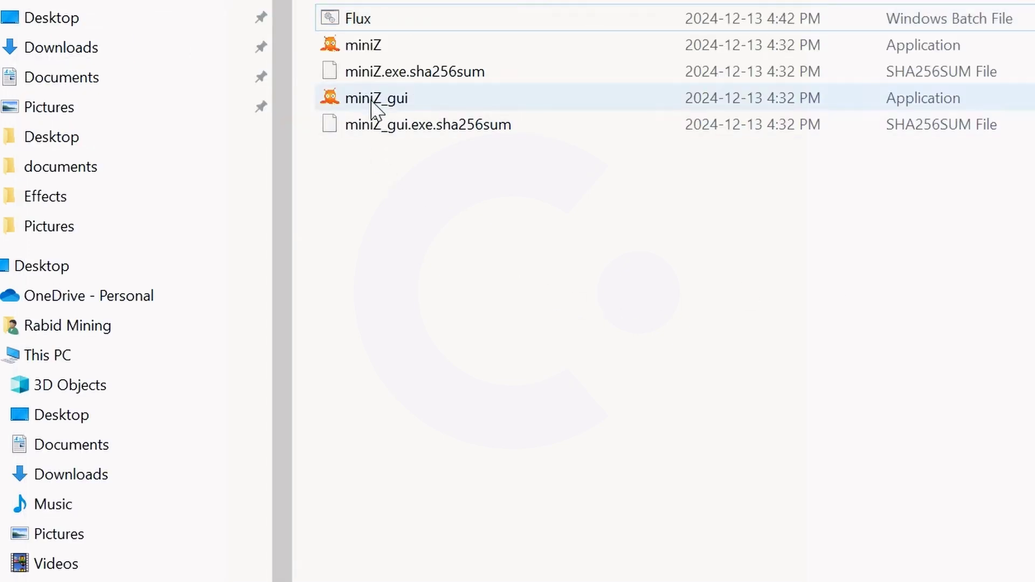
double_click(350, 21)
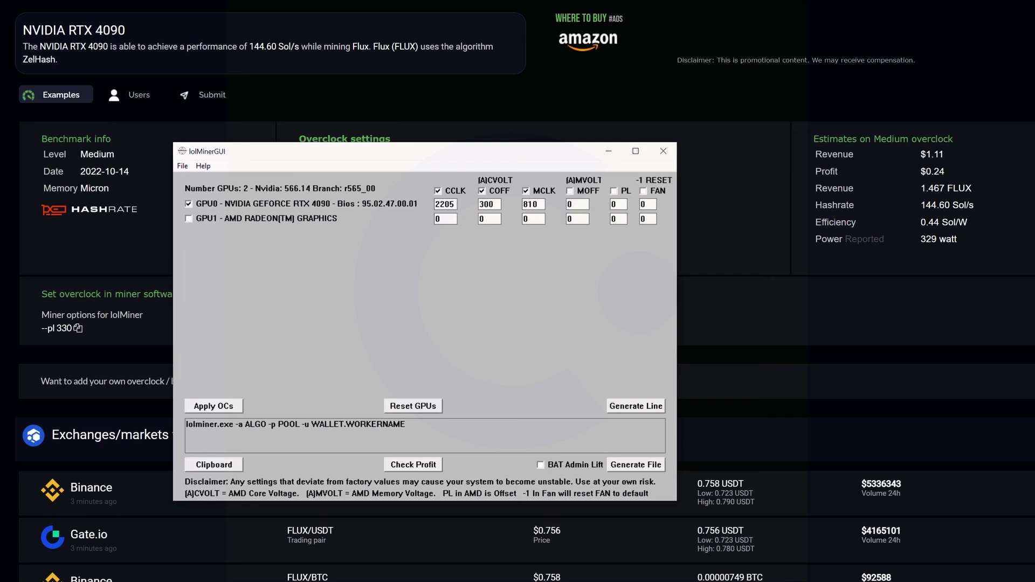
Set the GPU0 memory clock to 5001 and apply the overclock settings
click(526, 191)
double_click(530, 205)
text(810)
key(ctrl+a)
text(5001)
click(216, 406)
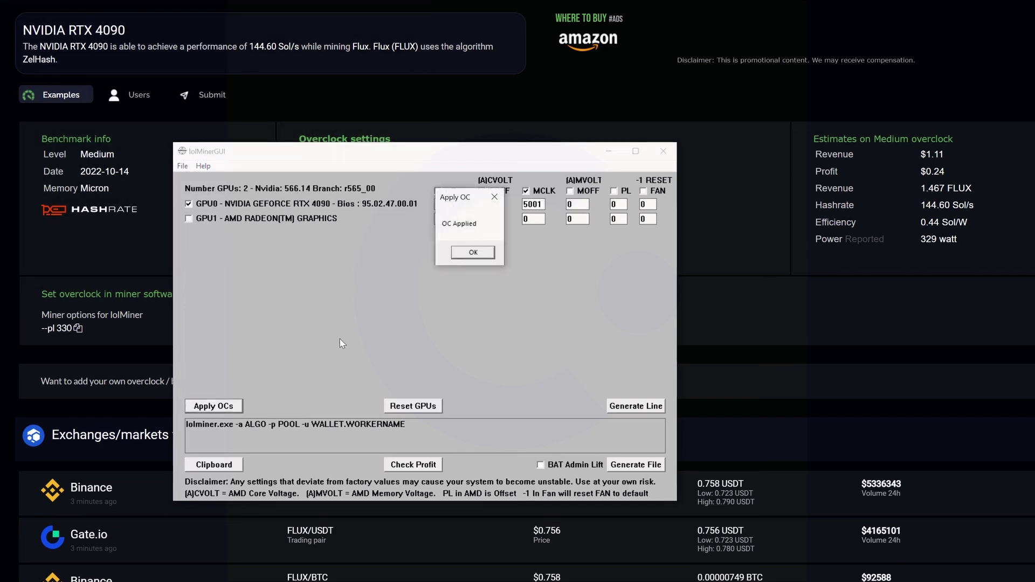
click(472, 252)
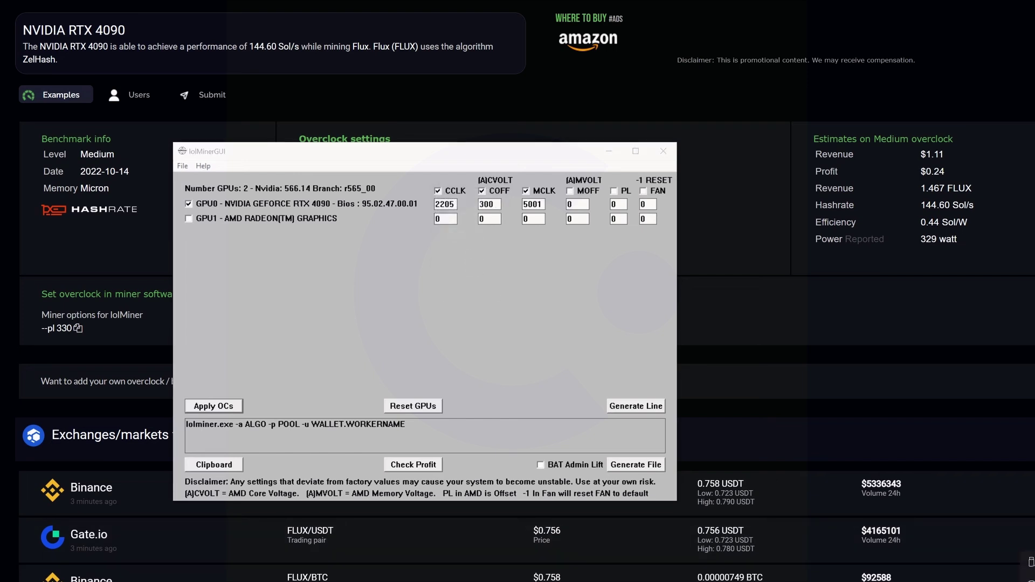
Verify the applied clocks in MSI Afterburner, then minimize both overclocking windows
click(1030, 561)
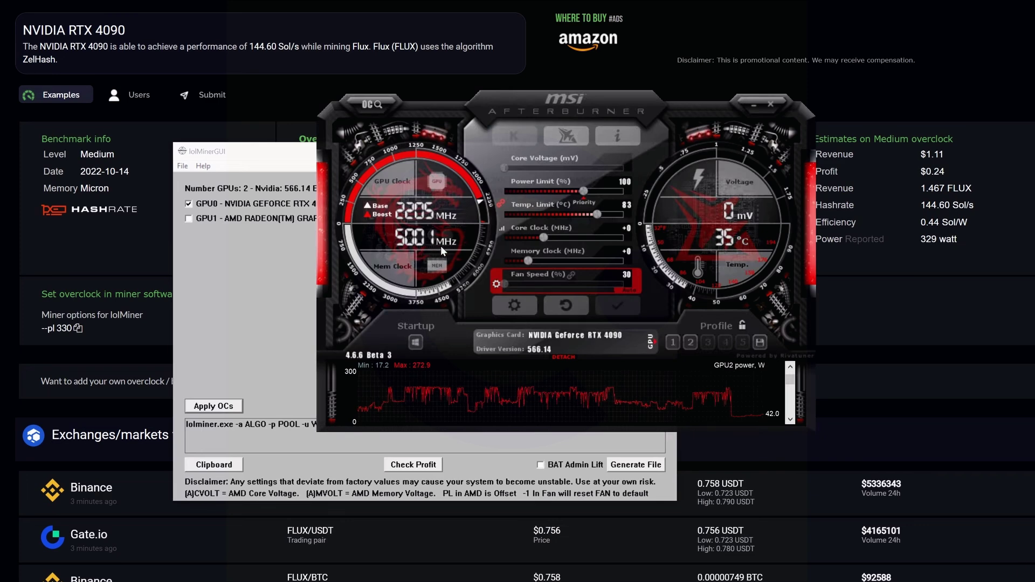
click(749, 104)
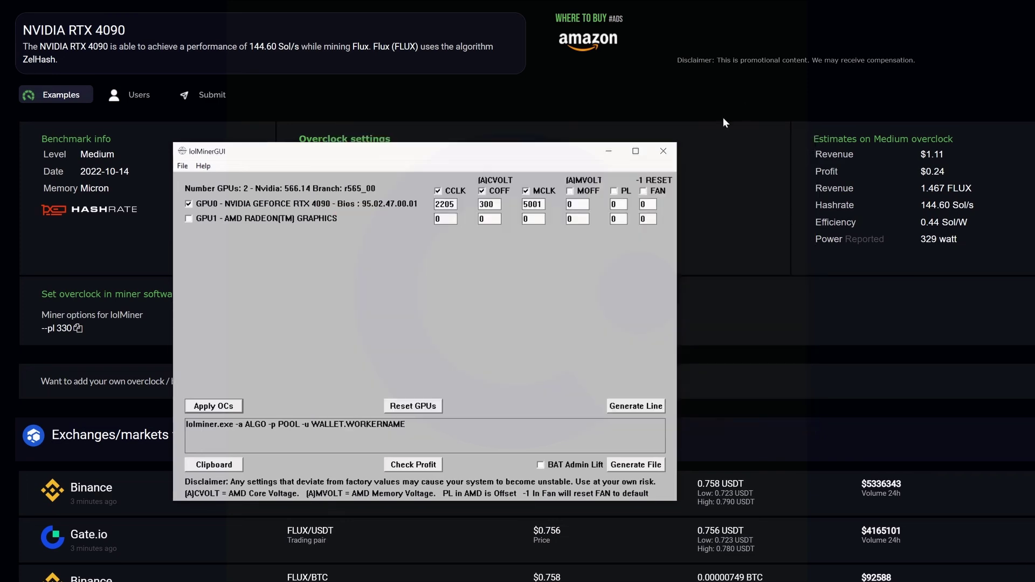
click(608, 151)
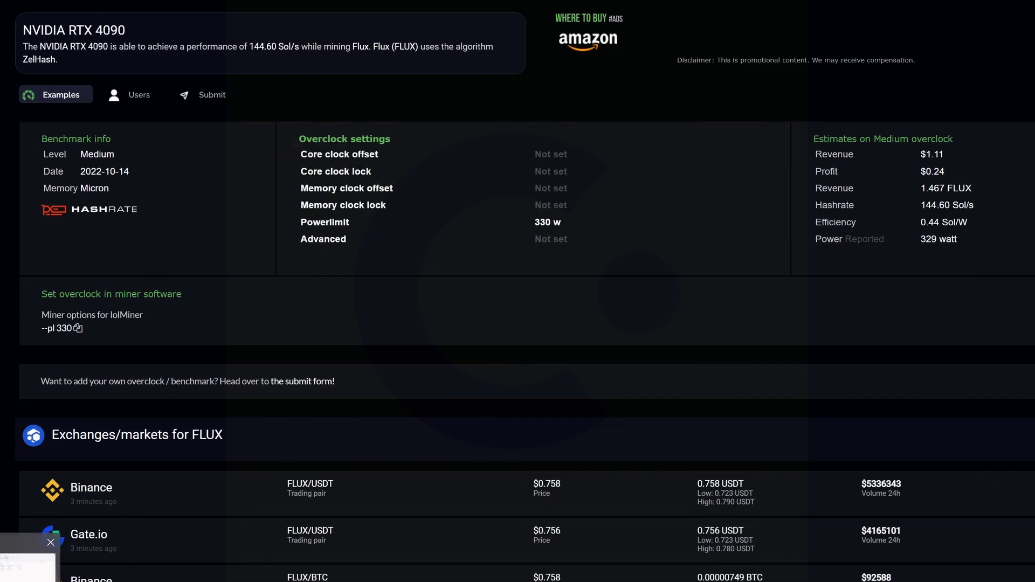
click(30, 579)
Run Flux.bat again from the Flux folder
double_click(195, 120)
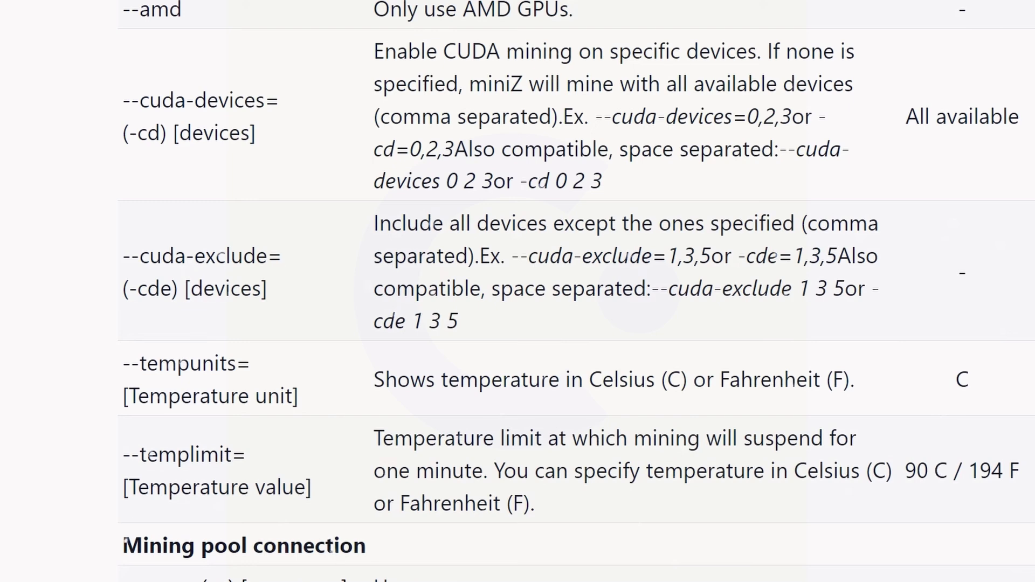
Keep --cuda-devices=0 at the end of the Flux batch command and save the file
key(alt+Tab)
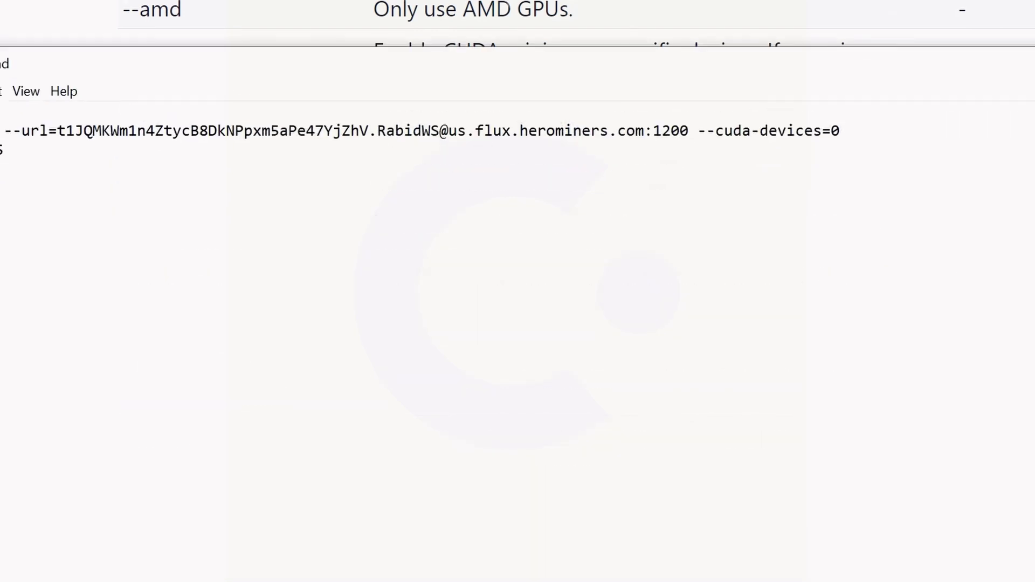
key(BackSpace)
key(BackSpace)
key(BackSpace)
key(BackSpace)
key(BackSpace)
key(BackSpace)
key(BackSpace)
key(BackSpace)
key(BackSpace)
key(BackSpace)
key(BackSpace)
key(BackSpace)
key(BackSpace)
key(BackSpace)
key(BackSpace)
key(BackSpace)
key(ctrl+z)
key(alt+f)
click(69, 182)
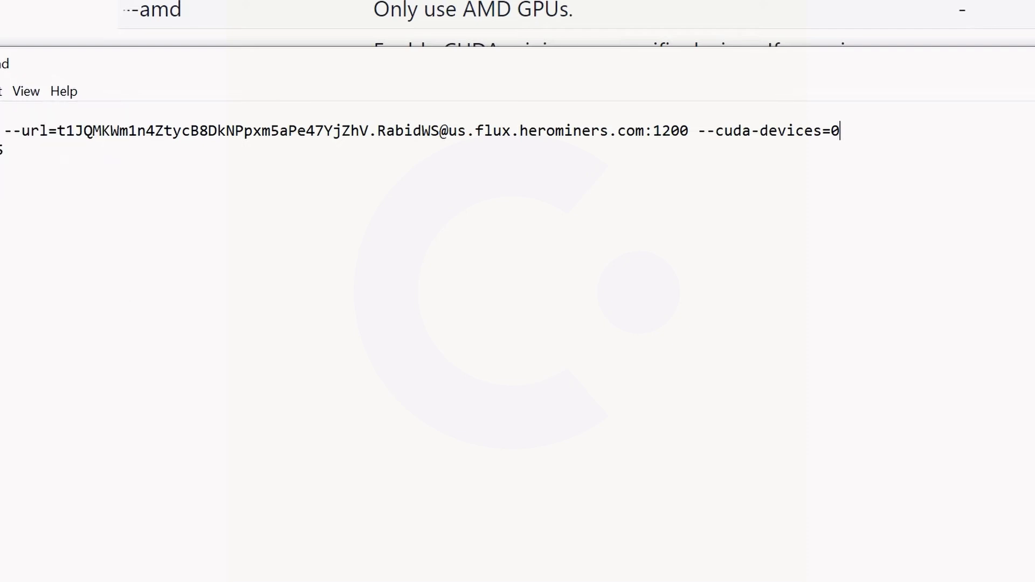